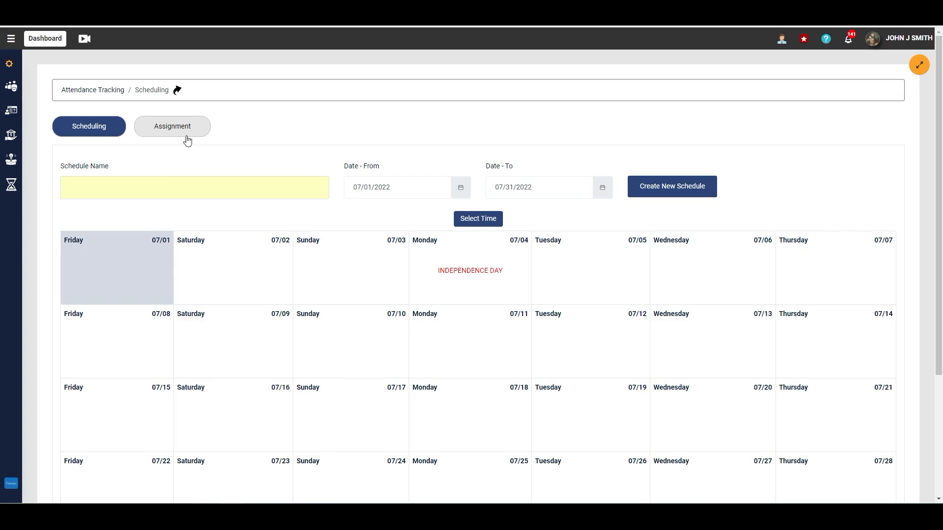
Review the employee assignment list and the blank schedule calendar for July 2022.
left_click(187, 137)
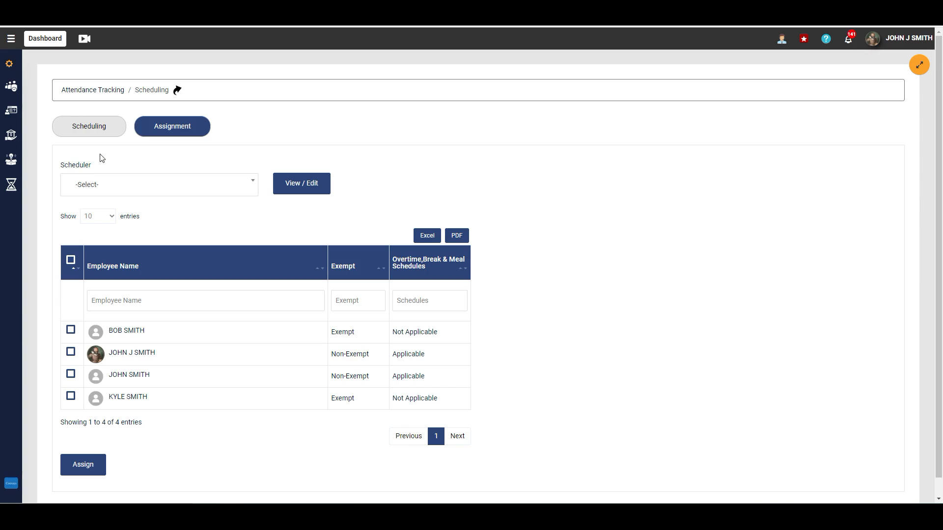
left_click(89, 126)
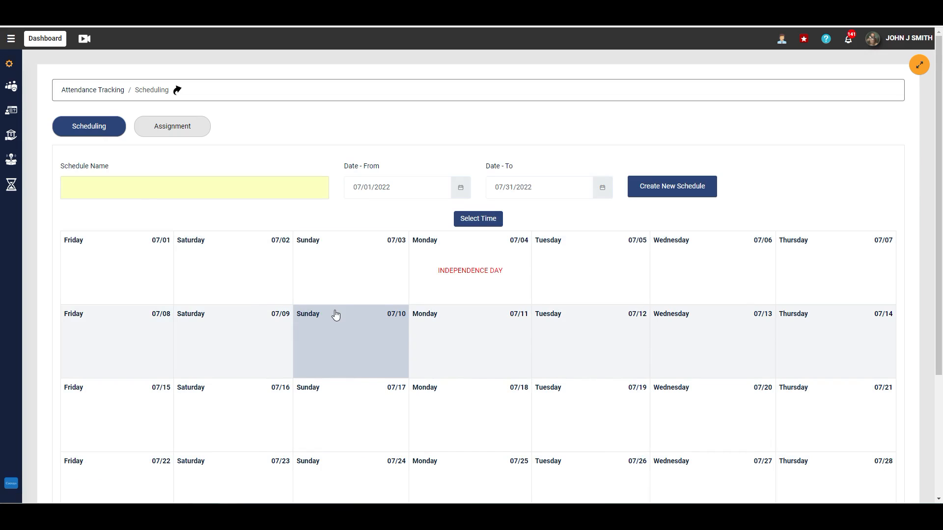
scroll(446, 249, "down", 3)
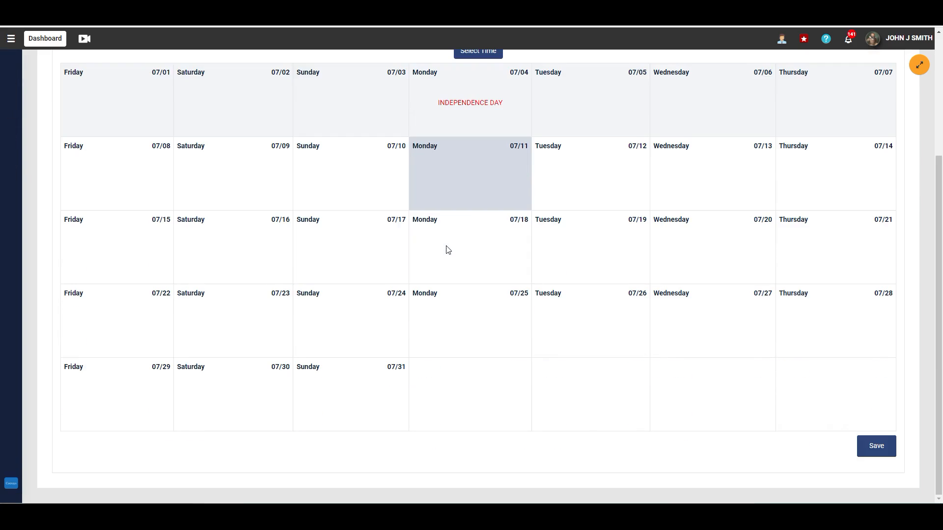
scroll(372, 196, "up", 3)
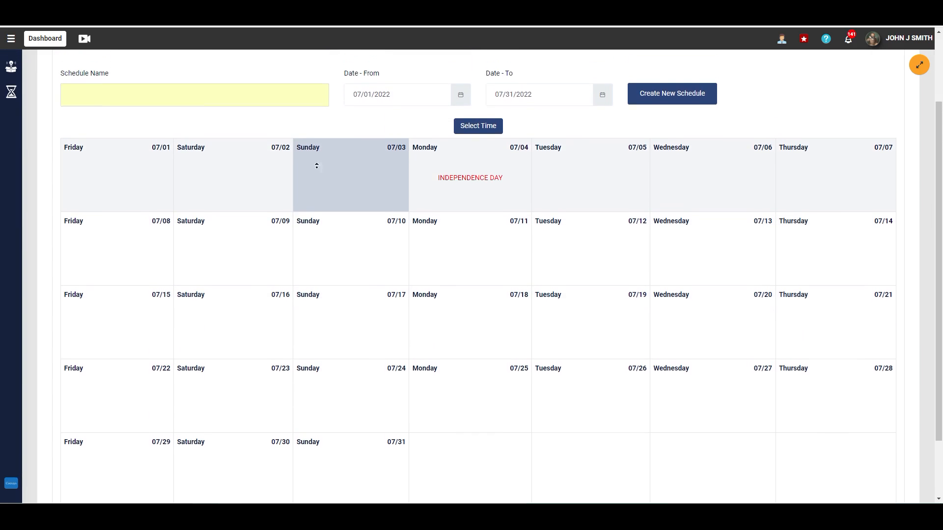
scroll(280, 180, "up", 2)
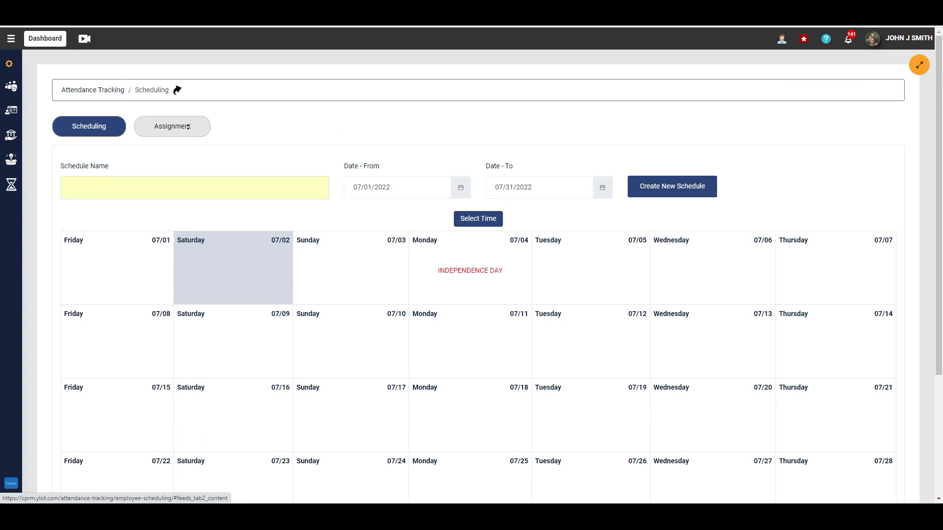
Open the existing MASTER SCHEDULING schedule from the assignments and examine its calendar and the time entries for Tuesday 05/03.
left_click(189, 133)
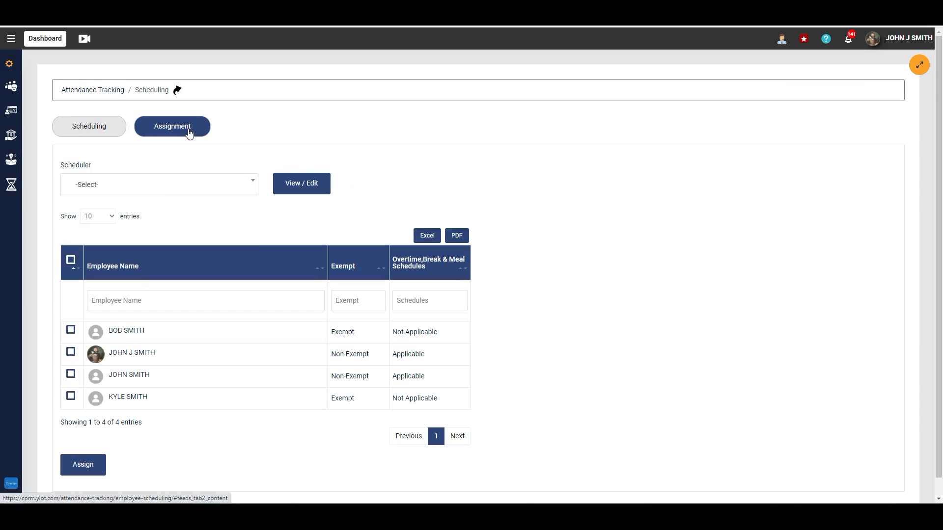
left_click(163, 186)
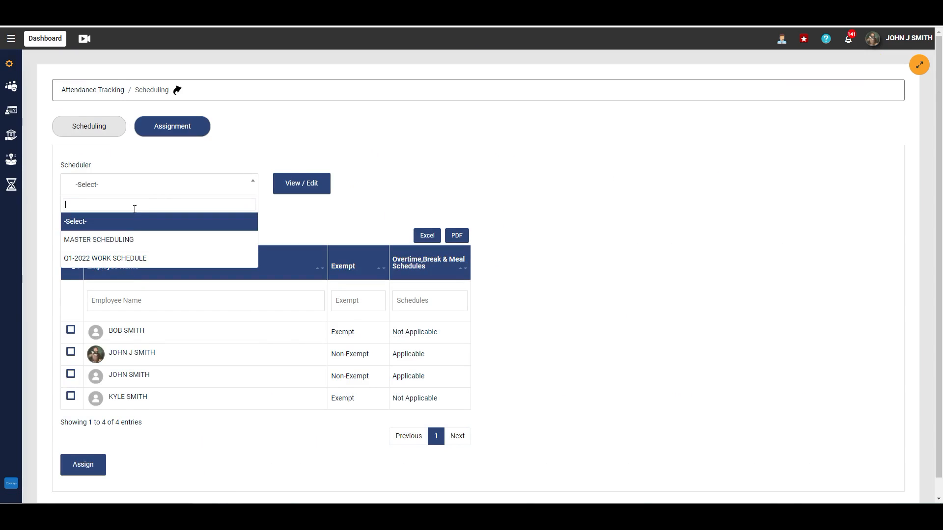
left_click(134, 240)
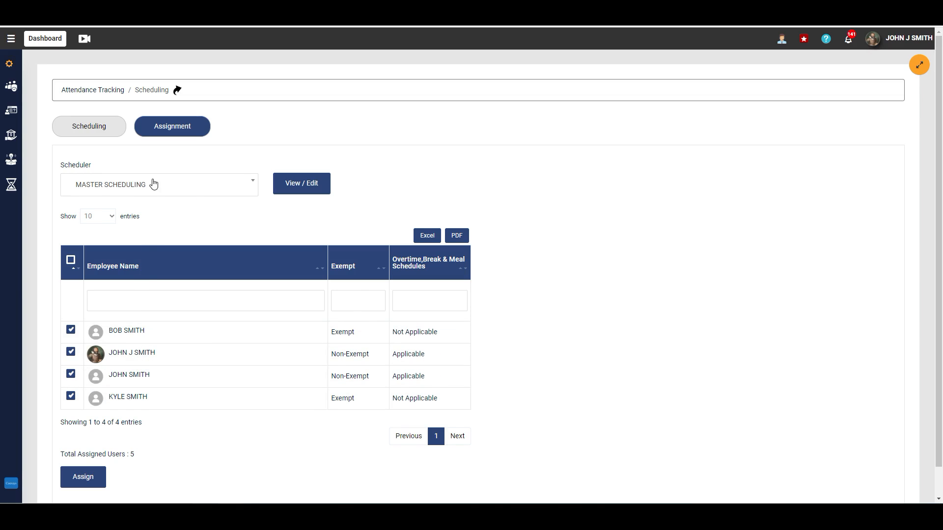
left_click(318, 184)
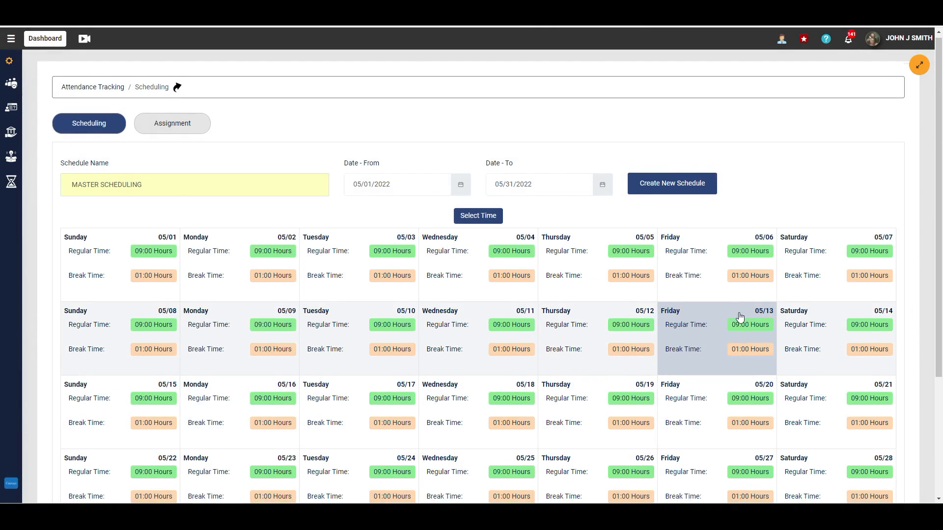
scroll(739, 318, "down", 4)
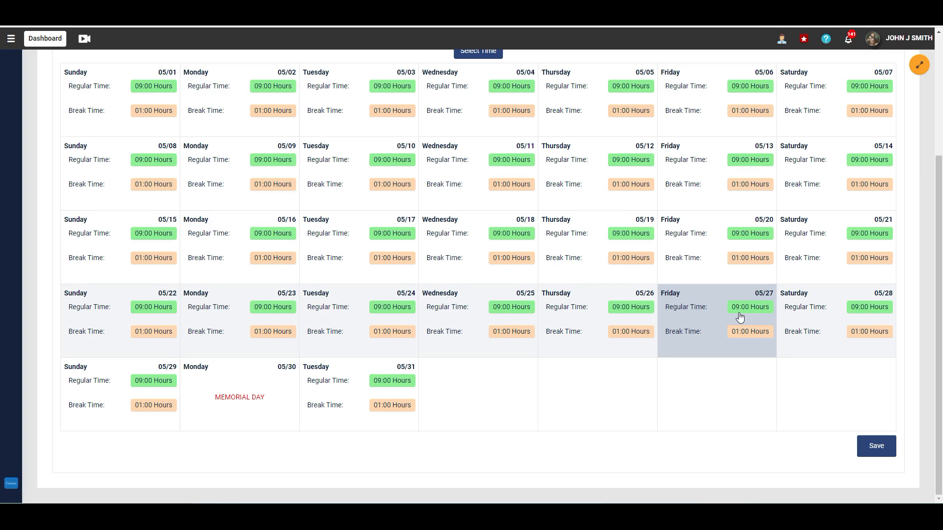
scroll(610, 265, "up", 3)
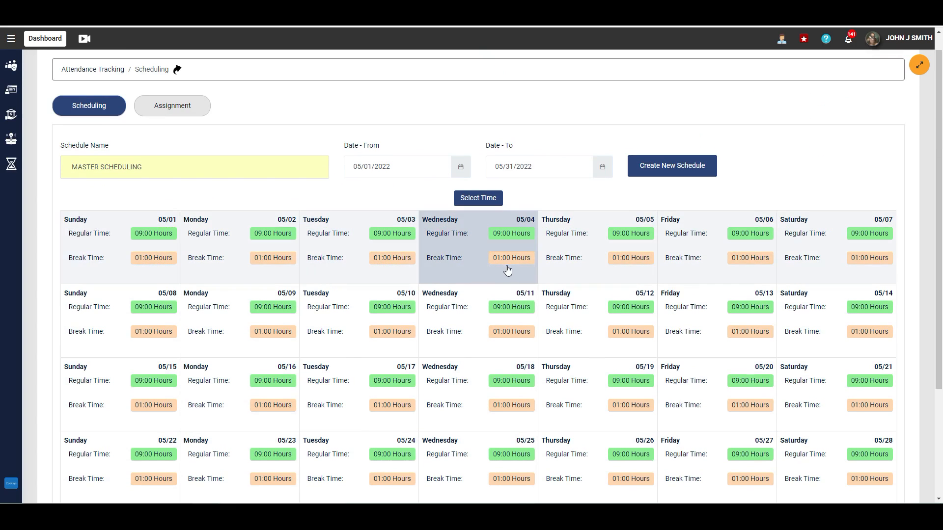
left_click(373, 263)
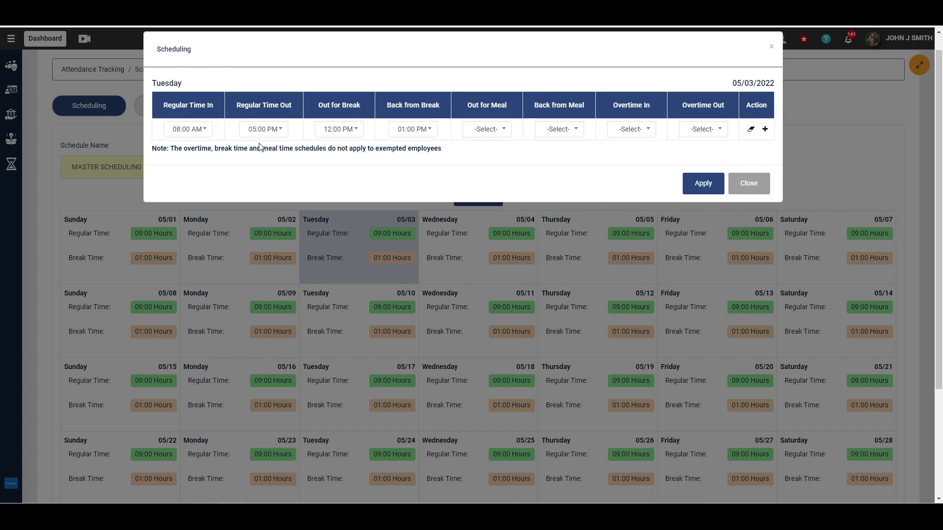
left_click(762, 191)
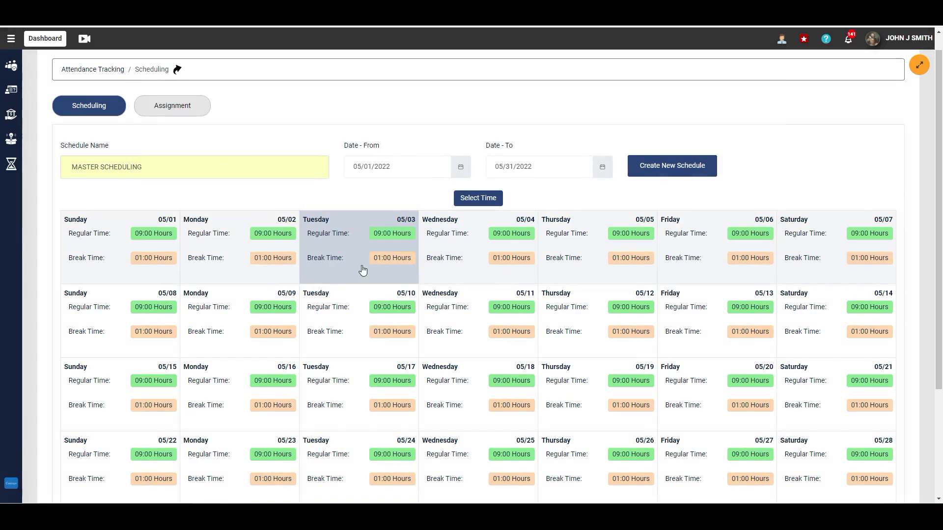
Start a new schedule and name it QTR3 SCHEDULE.
left_click(684, 175)
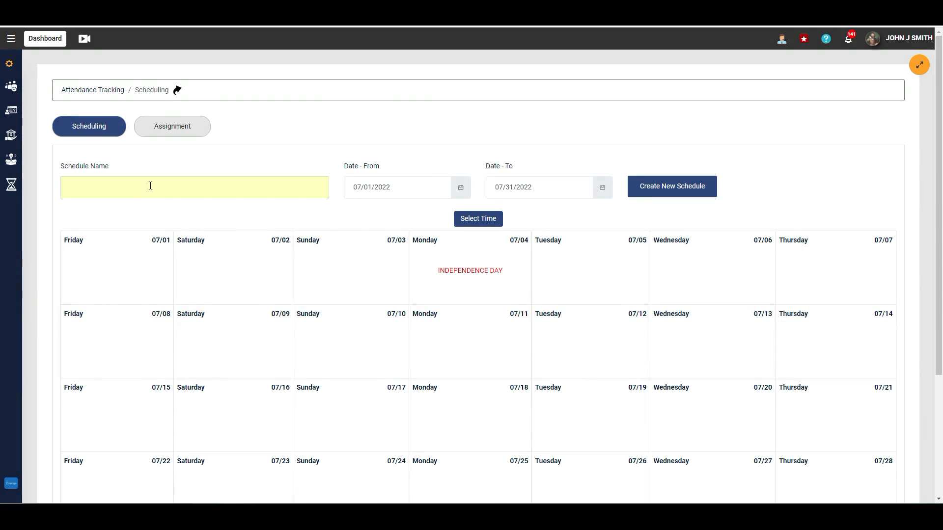
left_click(150, 185)
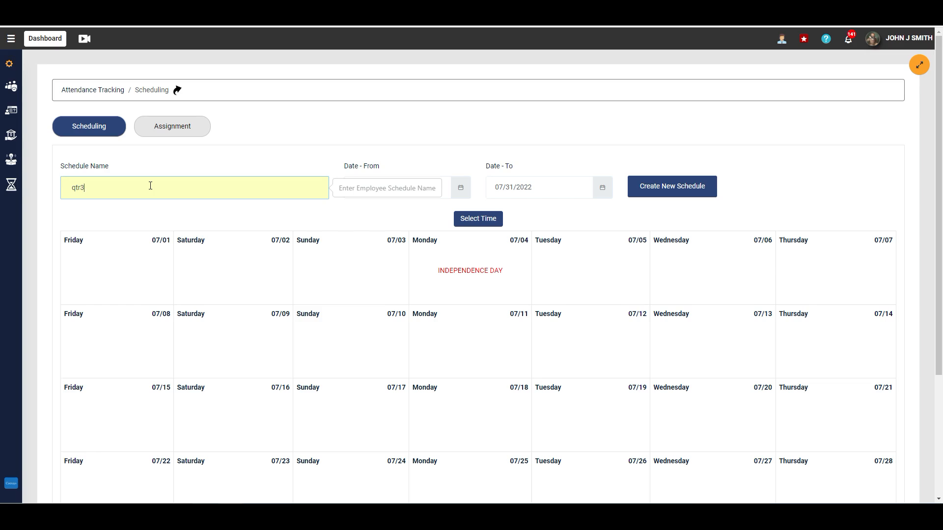
key("Caps_Lock")
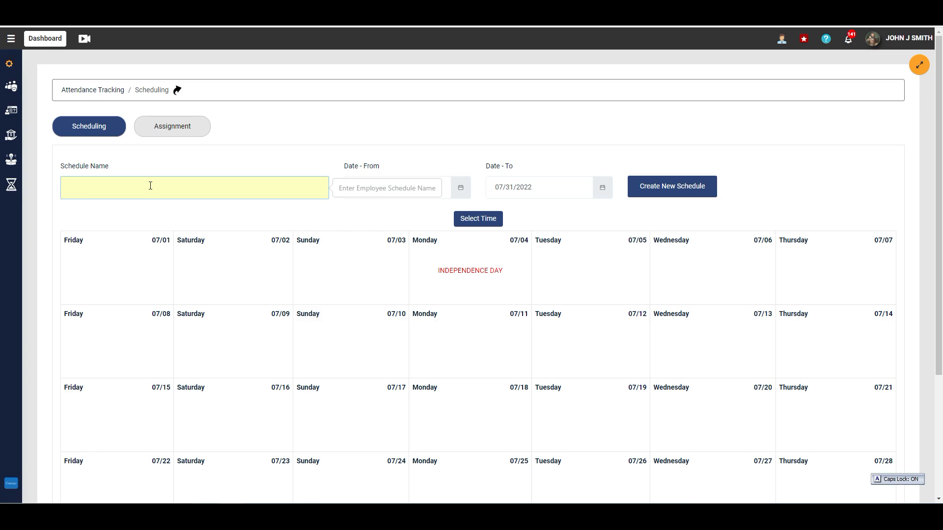
type("TR3 SCHEDULE")
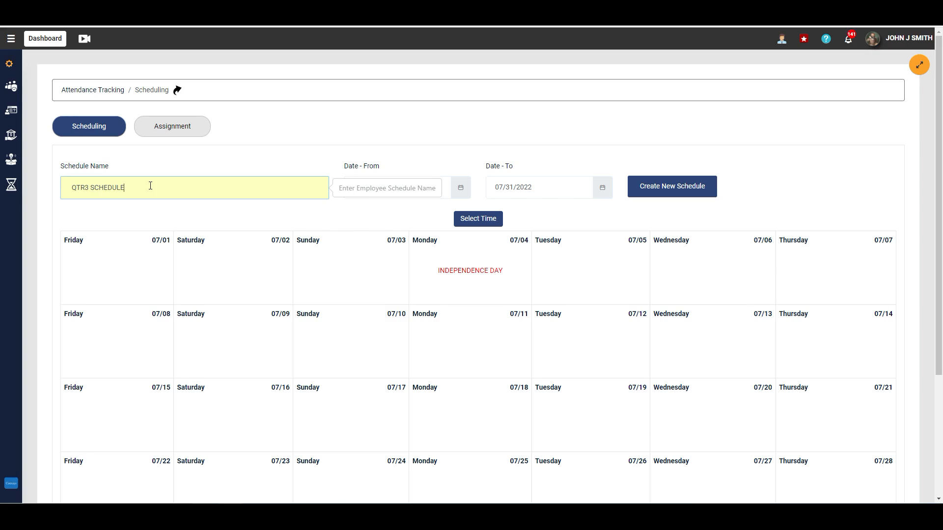
Set the new schedule's date range from 07/01/2022 to 09/30/2022.
left_click(458, 190)
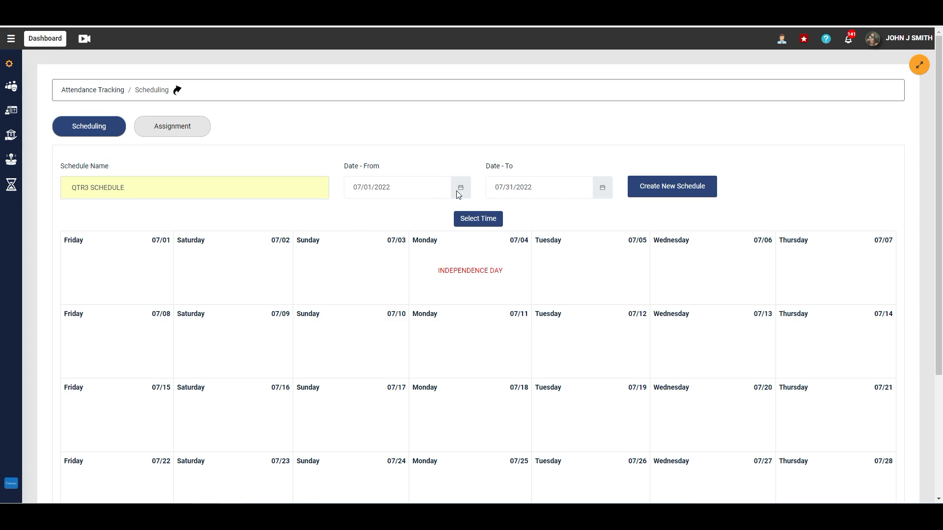
left_click(419, 190)
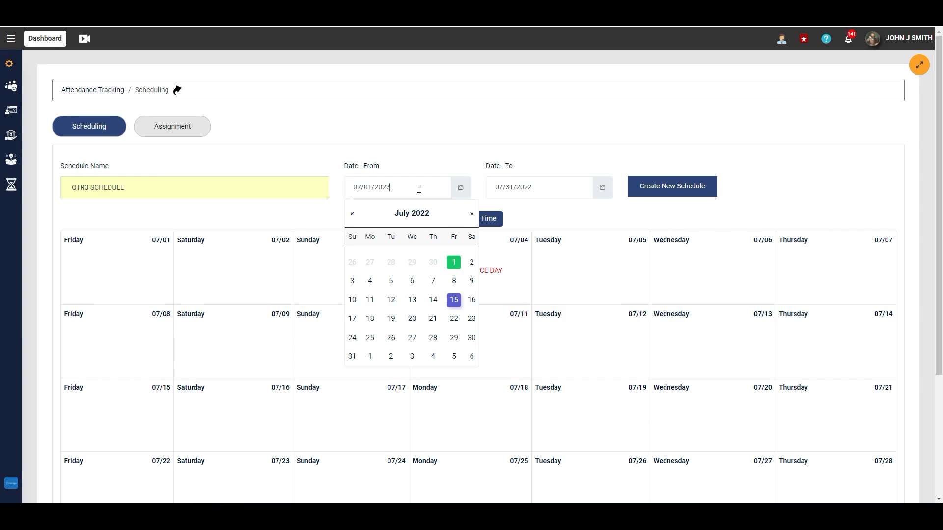
left_click(453, 263)
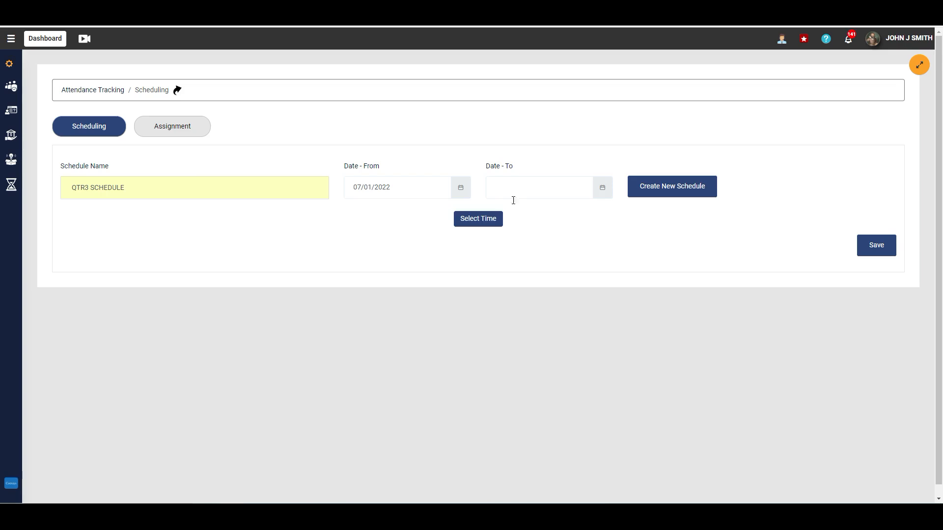
left_click(483, 219)
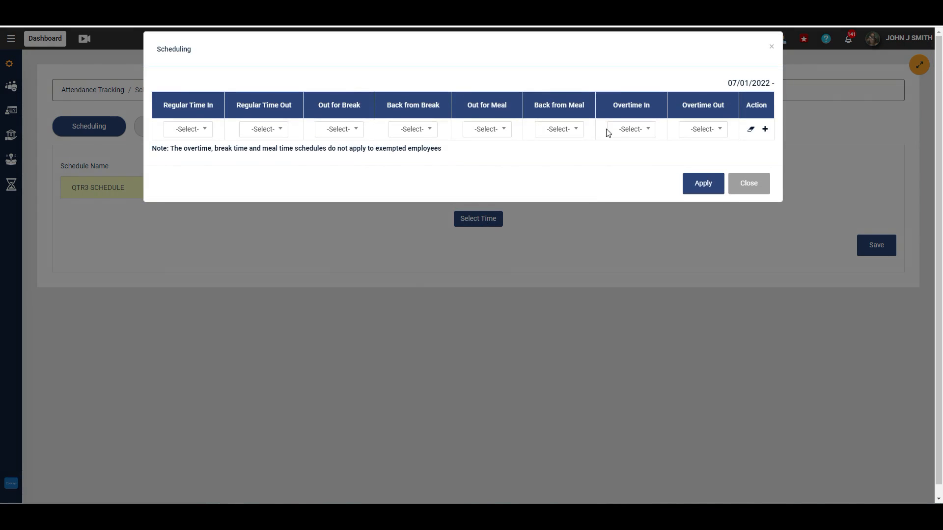
left_click(771, 49)
left_click(542, 186)
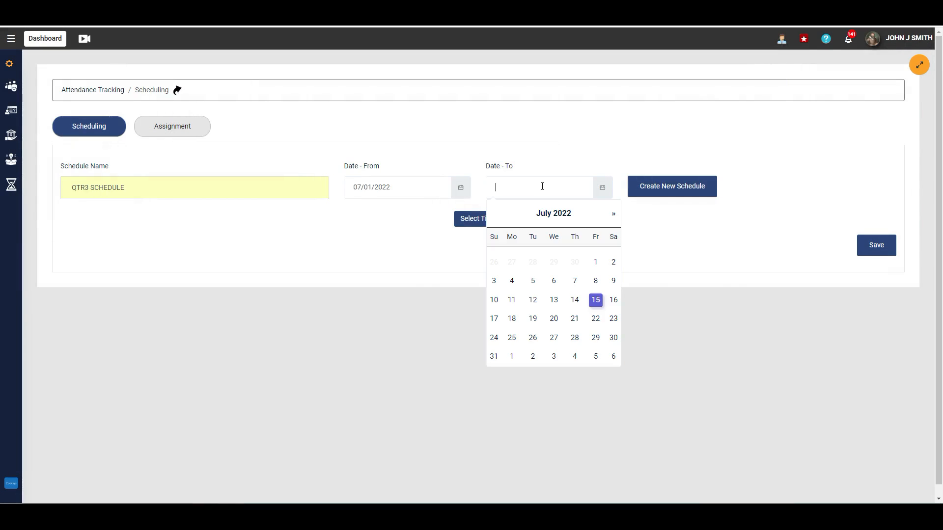
double_click(613, 214)
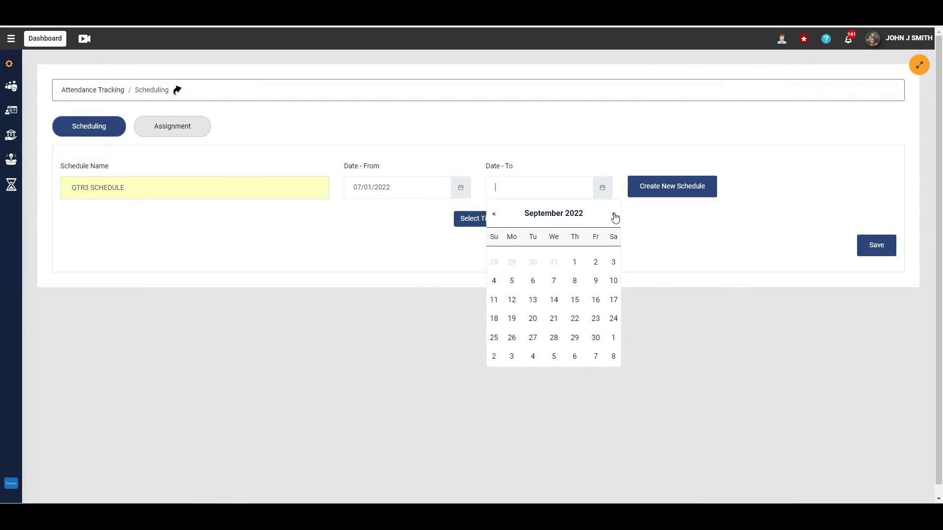
left_click(596, 337)
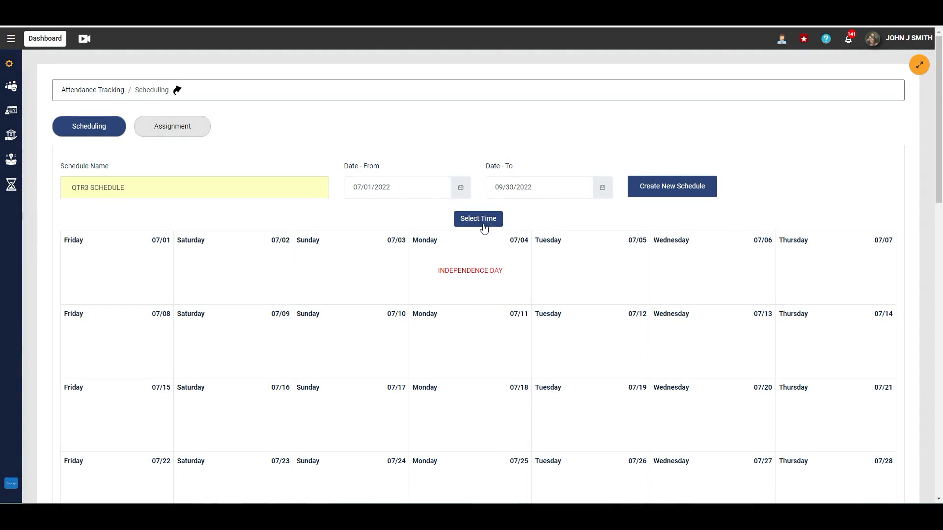
Open the time settings for the schedule's whole date range and set Regular Time In to 08:00 AM.
left_click(482, 218)
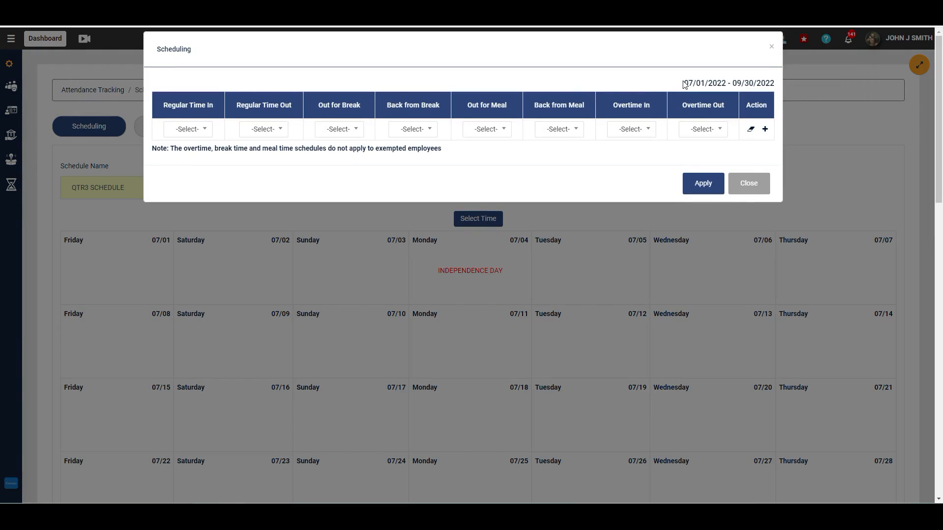
left_click_drag(686, 81, 764, 88)
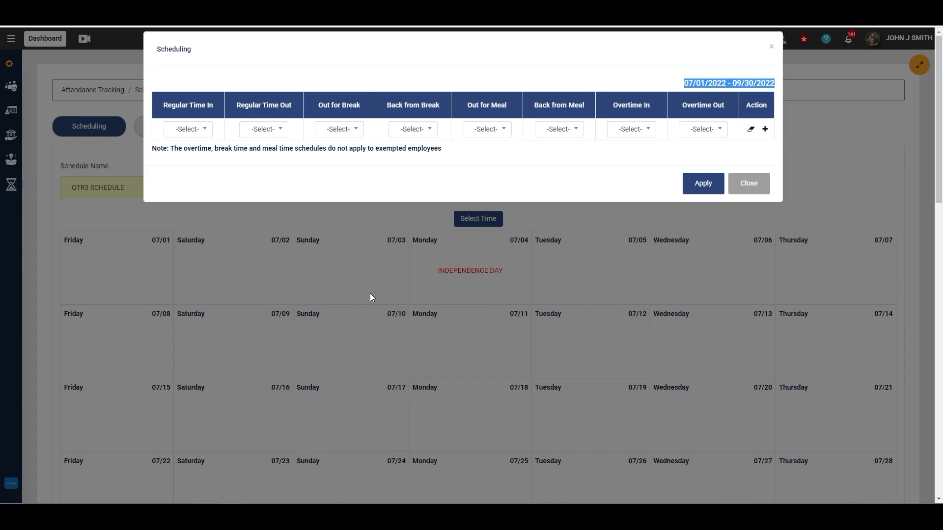
left_click(187, 130)
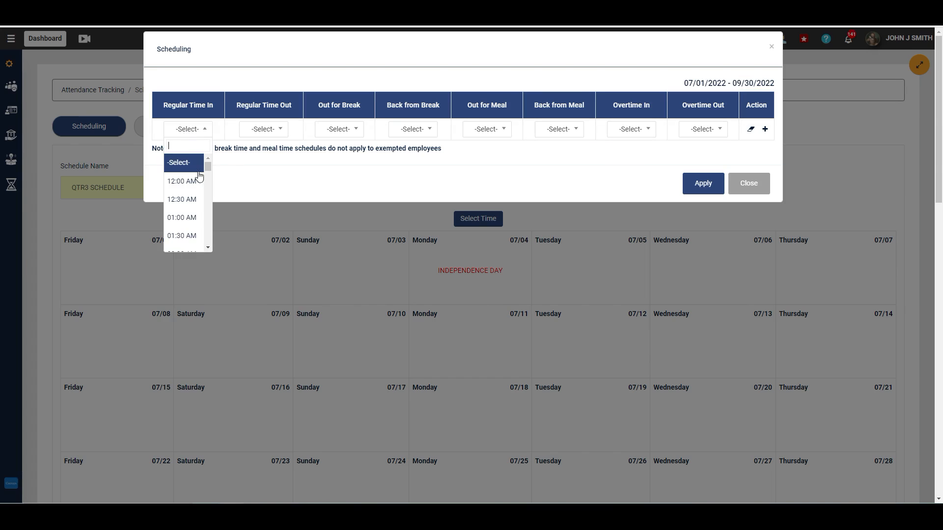
scroll(198, 189, "down", 3)
scroll(199, 190, "down", 2)
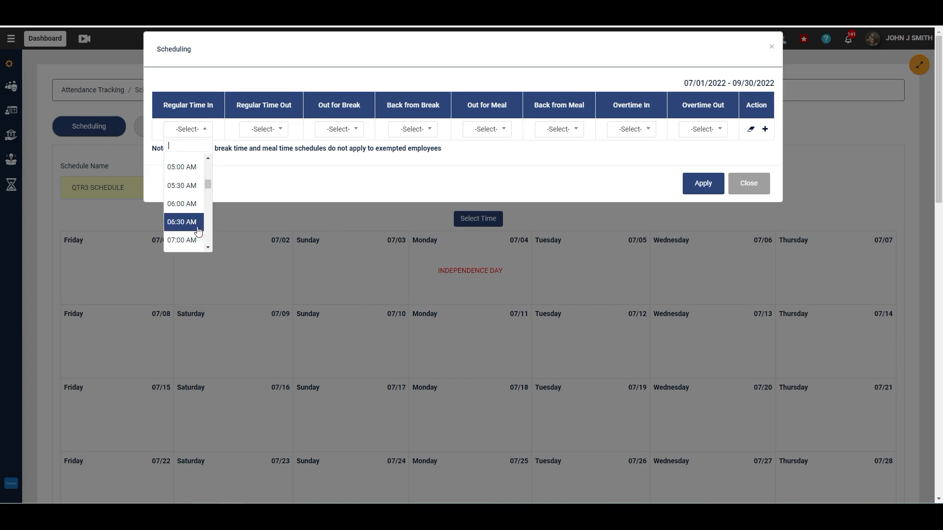
left_click(208, 247)
left_click(208, 247)
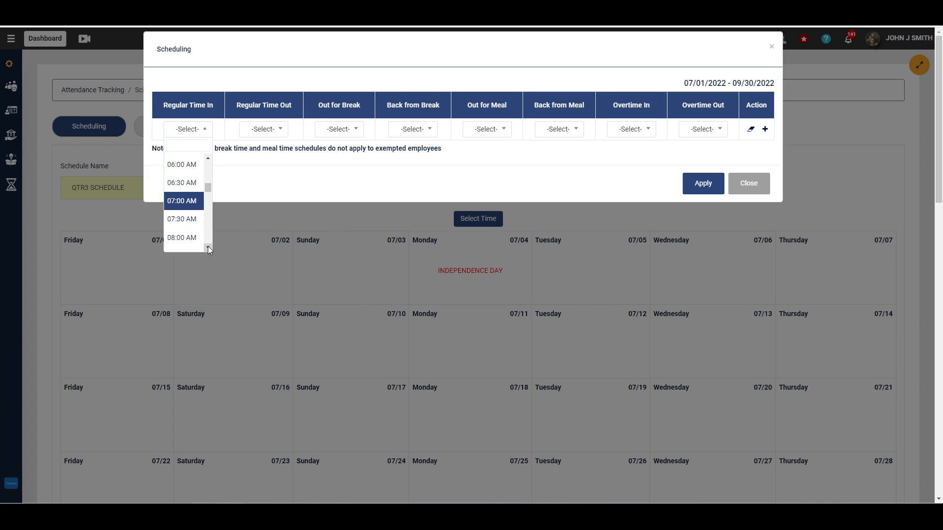
left_click(195, 237)
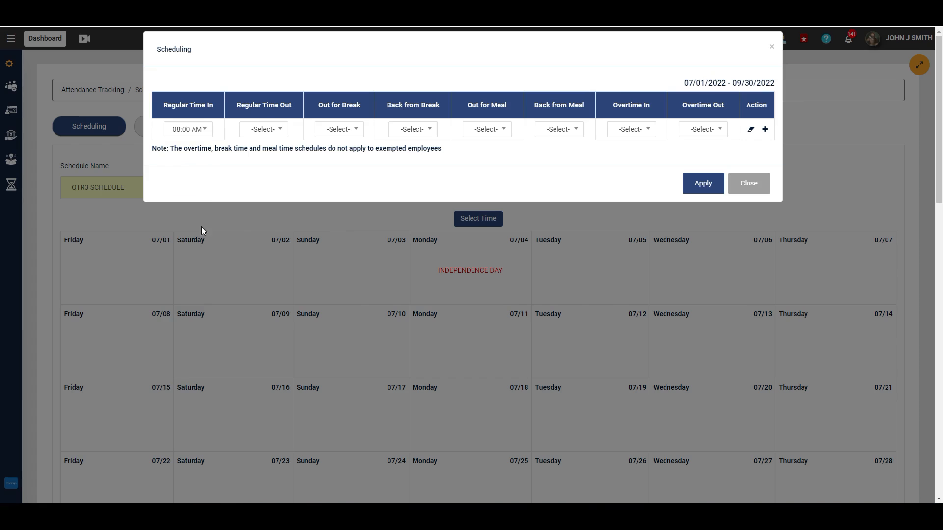
Set the schedule's Regular Time Out to 05:00 PM.
left_click(278, 129)
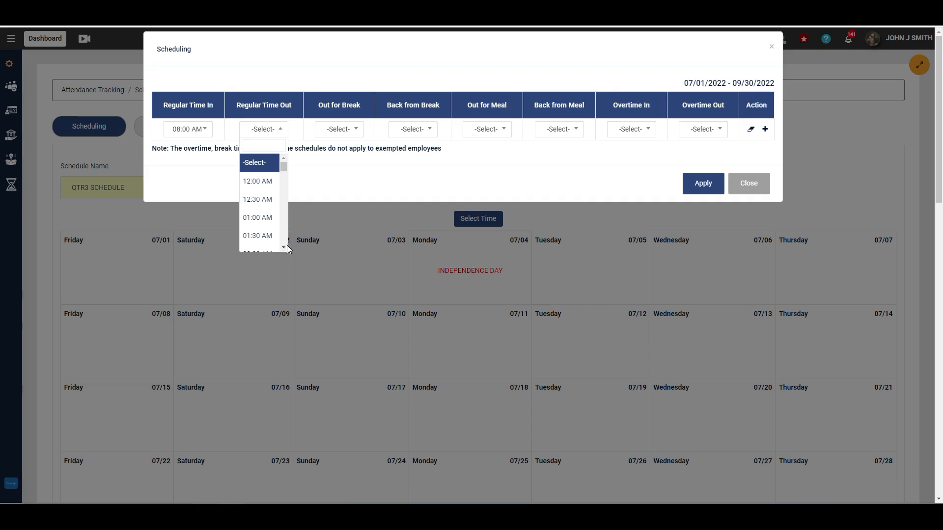
scroll(285, 245, "down", 5)
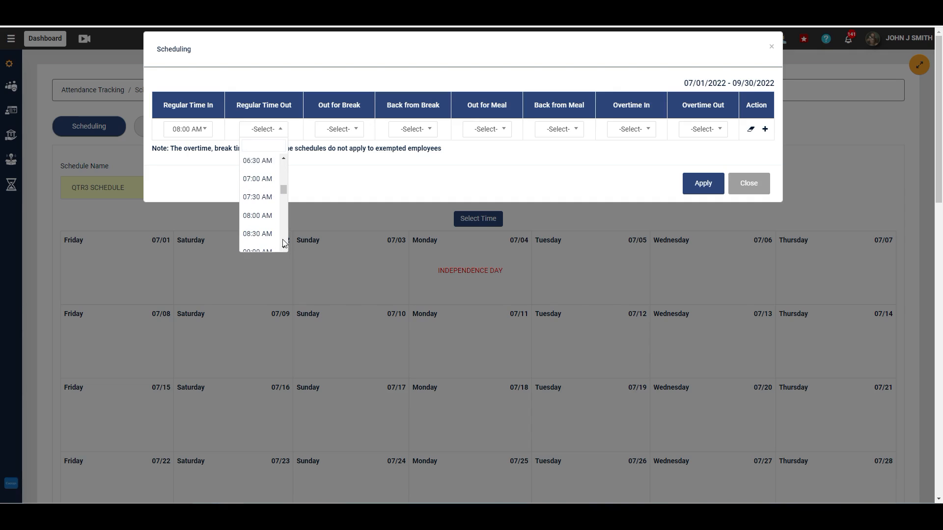
scroll(284, 242, "down", 5)
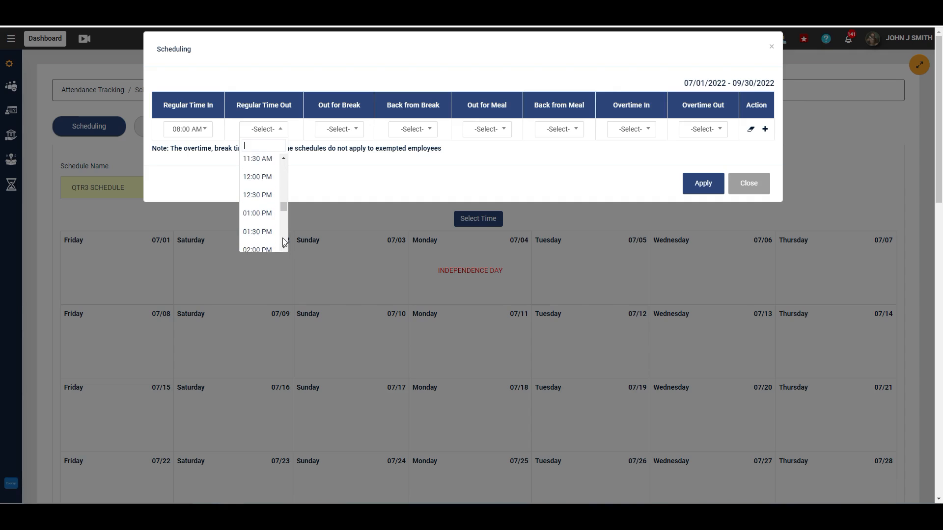
scroll(282, 238, "down", 2)
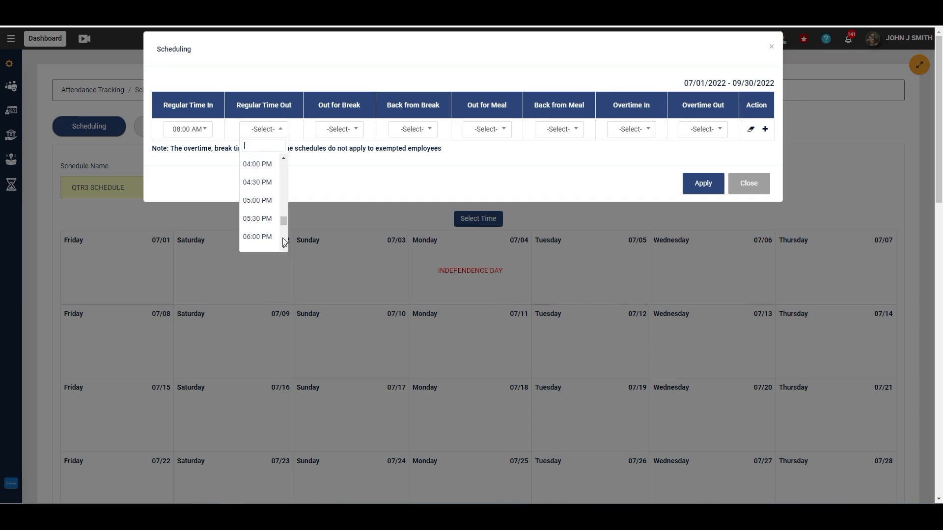
left_click(261, 202)
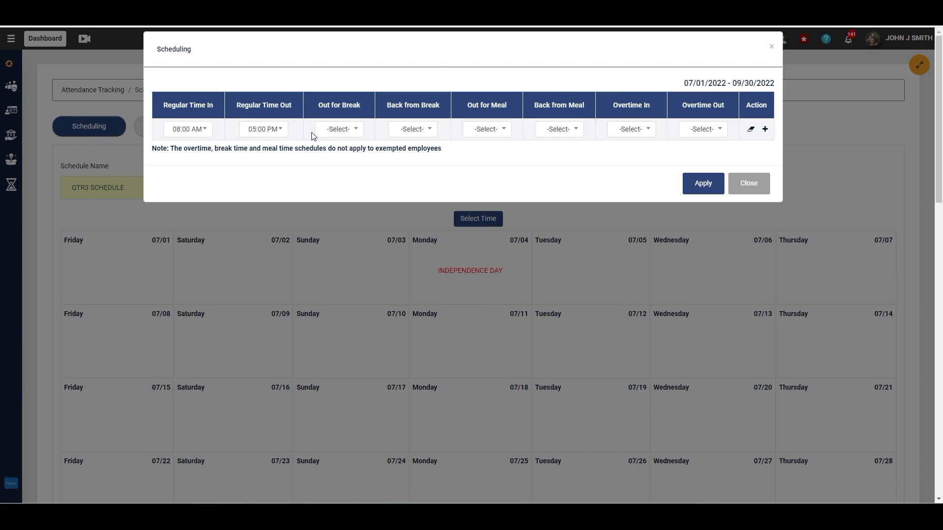
Set the Out for Break time to 12:00 PM for the 07/01/2022 to 09/30/2022 schedule.
left_click(348, 130)
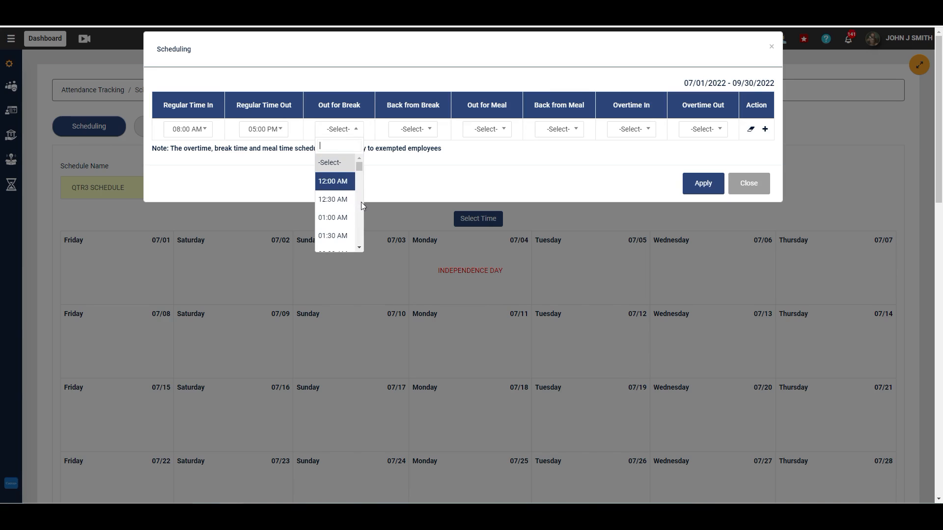
scroll(361, 201, "down", 2)
scroll(360, 202, "down", 5)
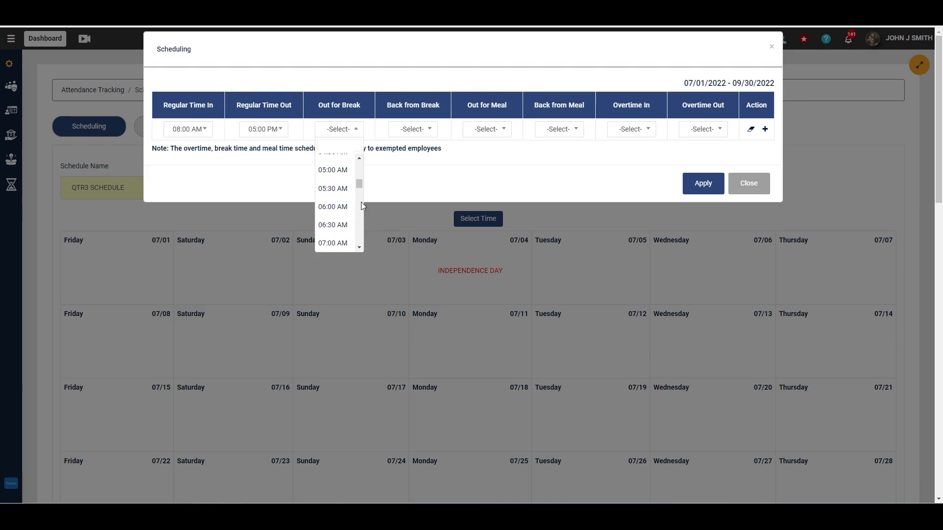
scroll(360, 210, "down", 4)
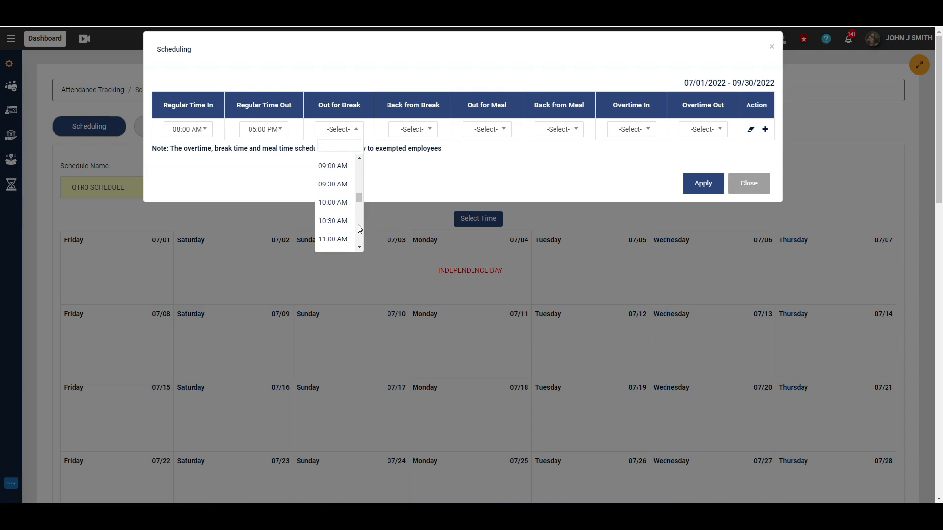
scroll(361, 212, "up", 2)
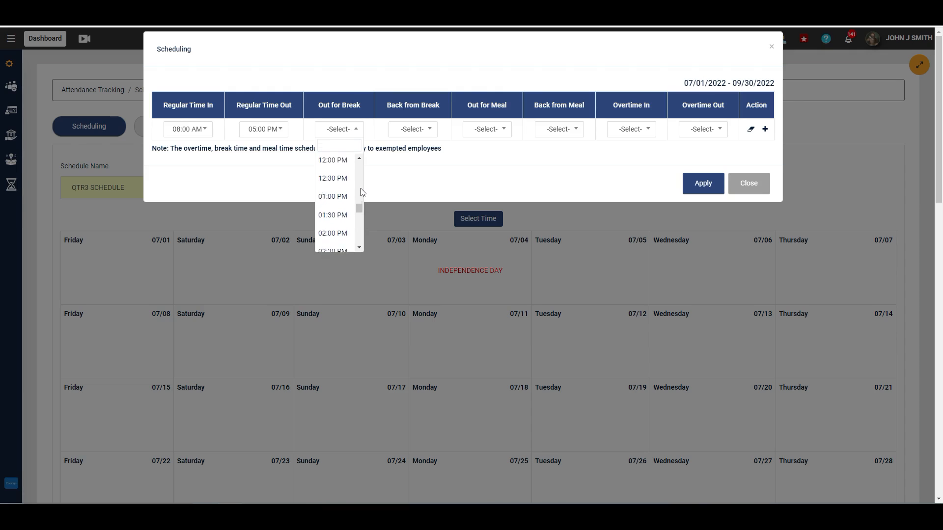
left_click(333, 190)
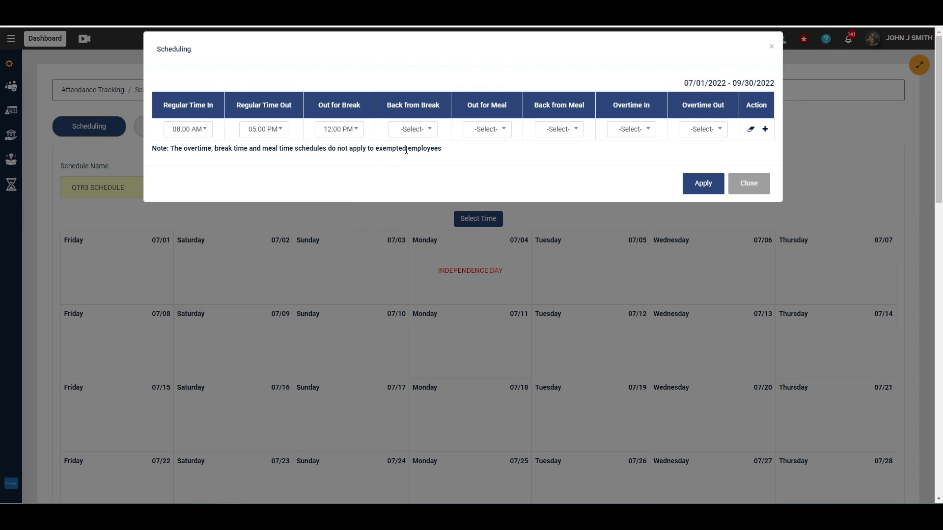
Set the Back from Break time to 01:00 PM and apply the times to the schedule's date range.
left_click(413, 131)
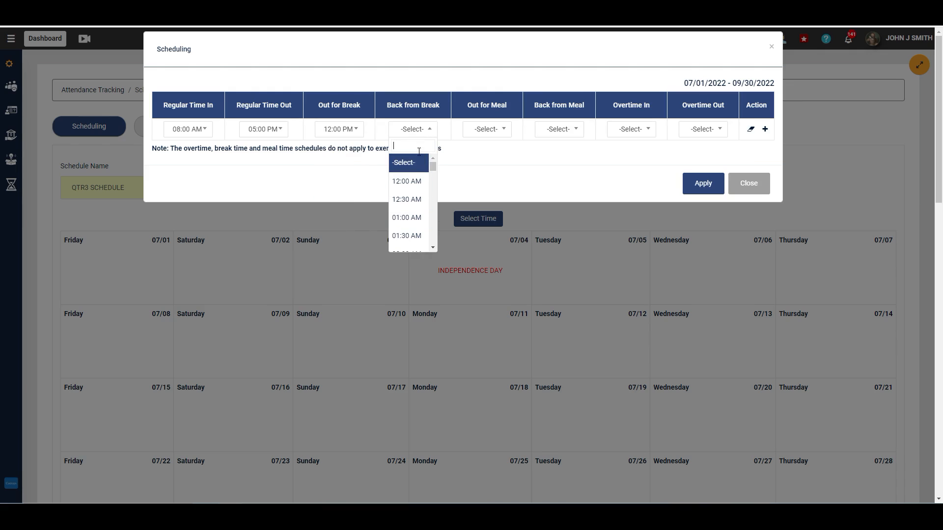
type("1:00")
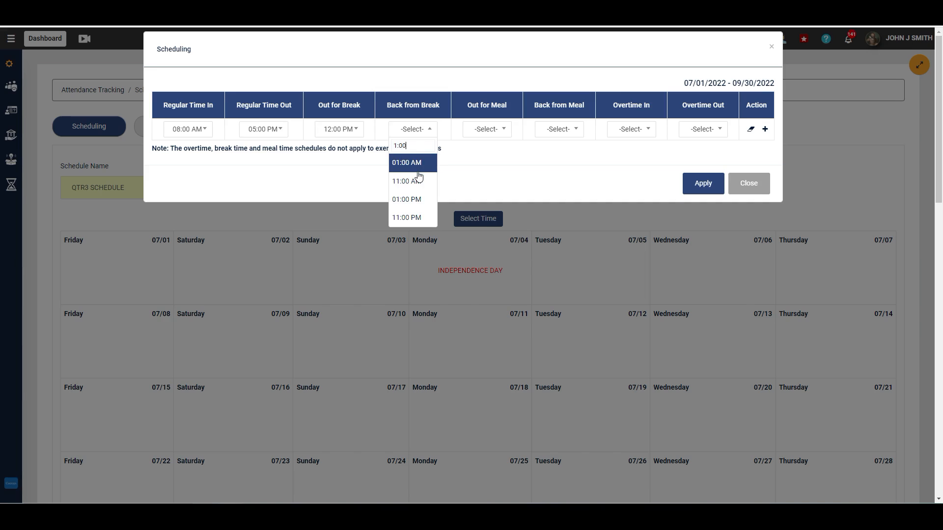
left_click(425, 199)
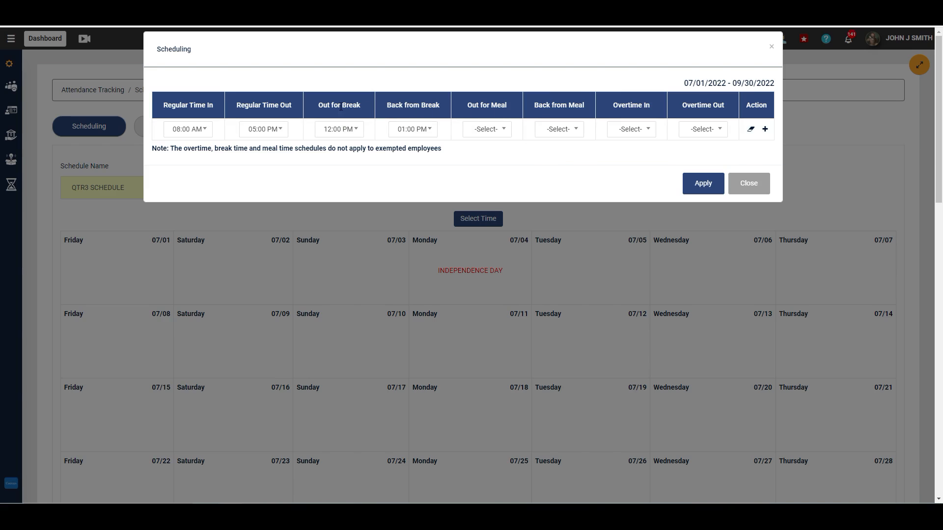
left_click(701, 181)
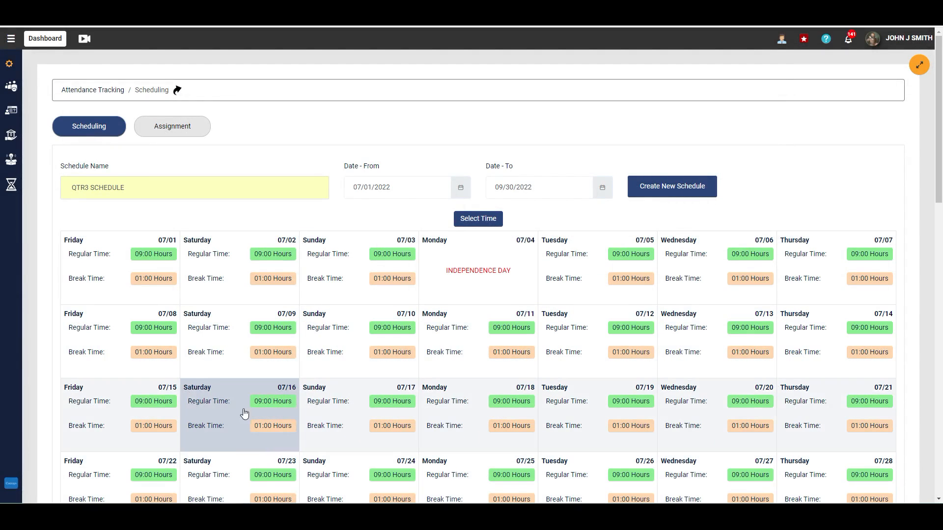
Review the filled calendar through 09/30 and save the QTR3 SCHEDULE.
scroll(216, 366, "down", 6)
scroll(216, 366, "down", 11)
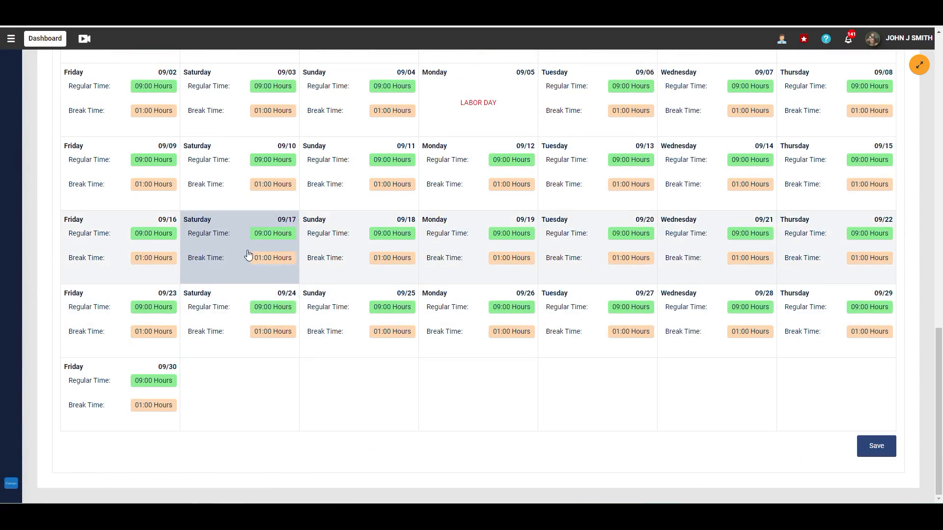
scroll(257, 264, "up", 11)
scroll(257, 263, "up", 5)
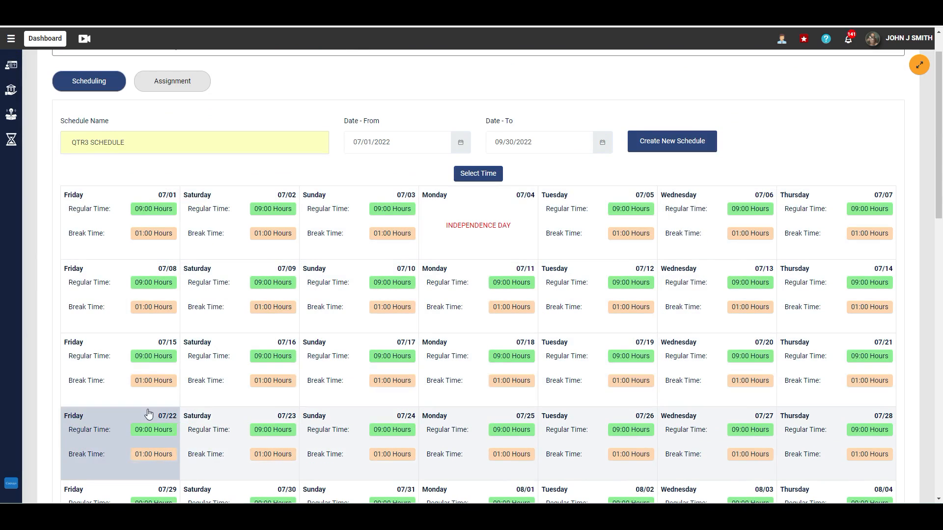
scroll(584, 350, "down", 10)
scroll(584, 350, "down", 3)
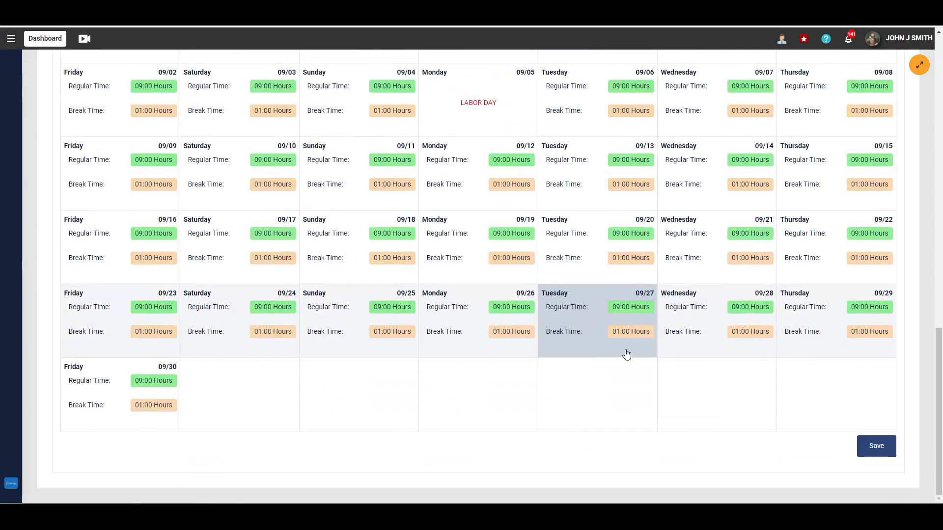
left_click(876, 446)
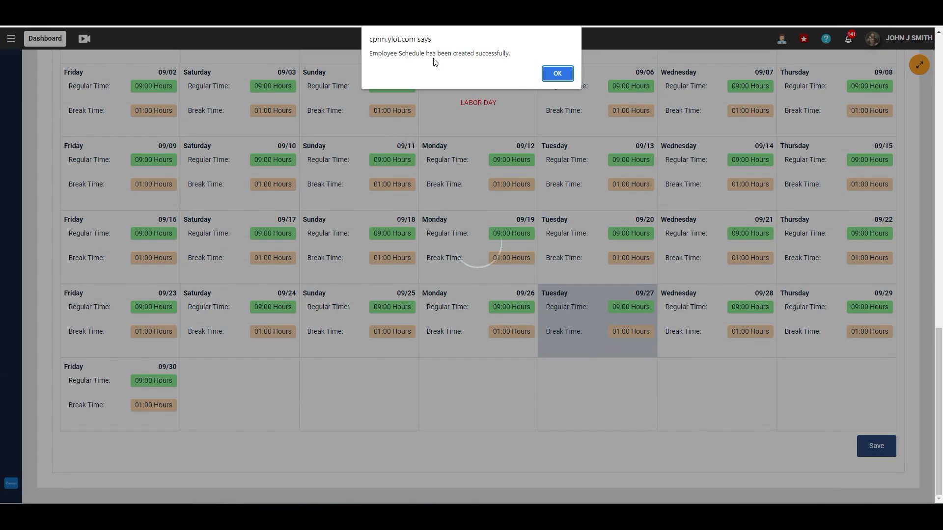
left_click(558, 73)
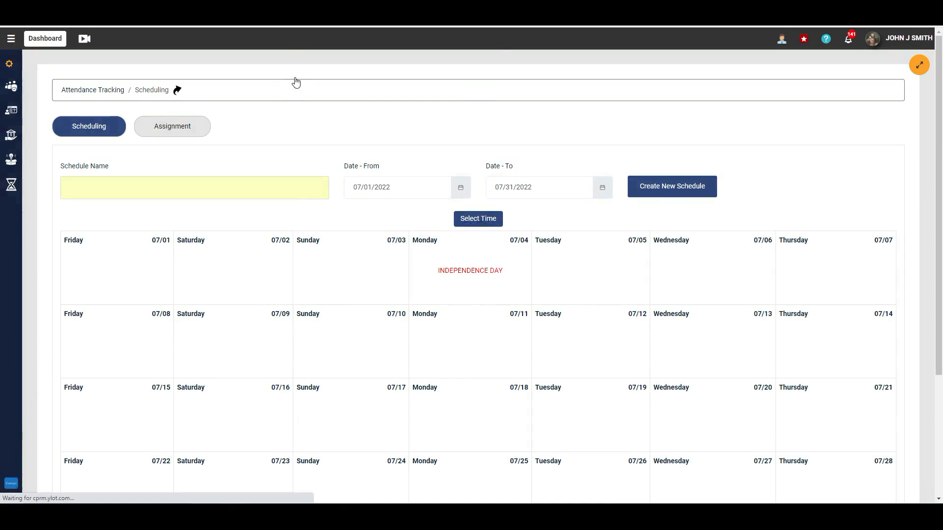
Switch to assigning schedules to employees and choose QTR3 SCHEDULE as the scheduler.
scroll(295, 81, "down", 3)
scroll(686, 278, "up", 3)
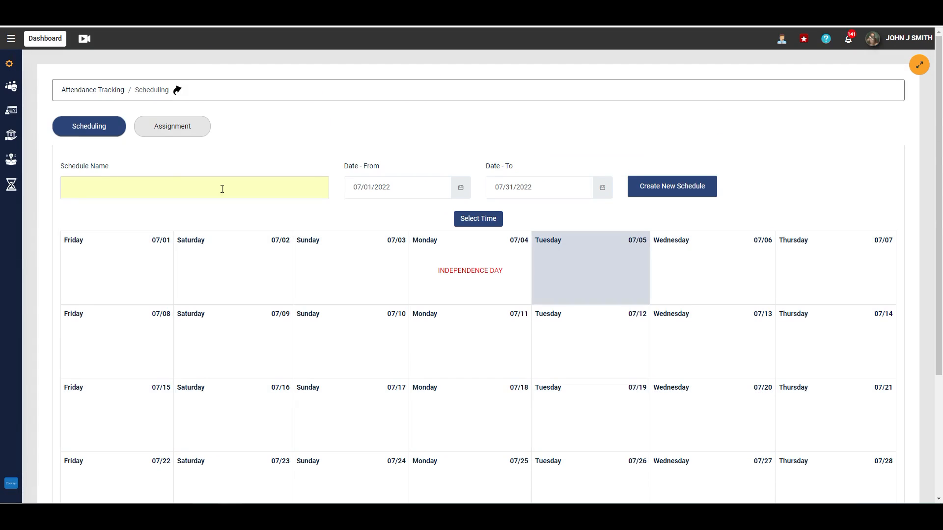
left_click(171, 129)
left_click(169, 189)
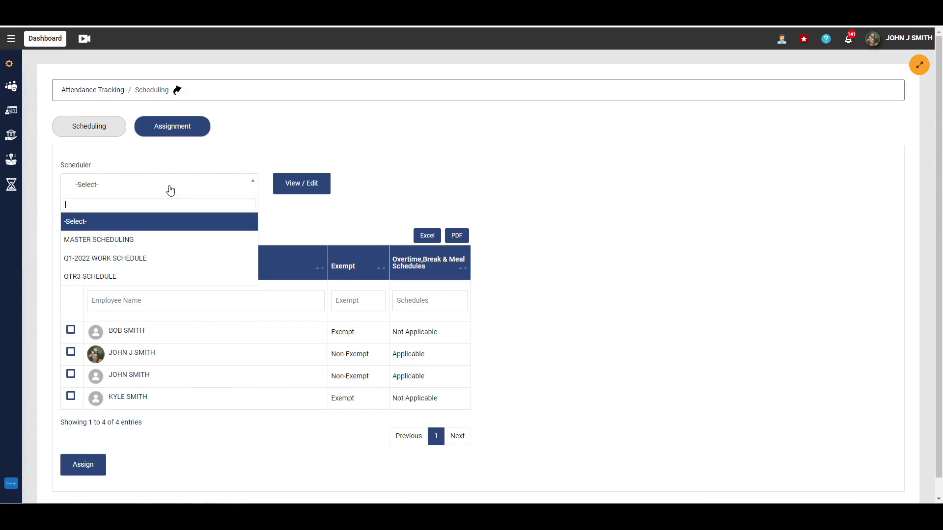
left_click(97, 282)
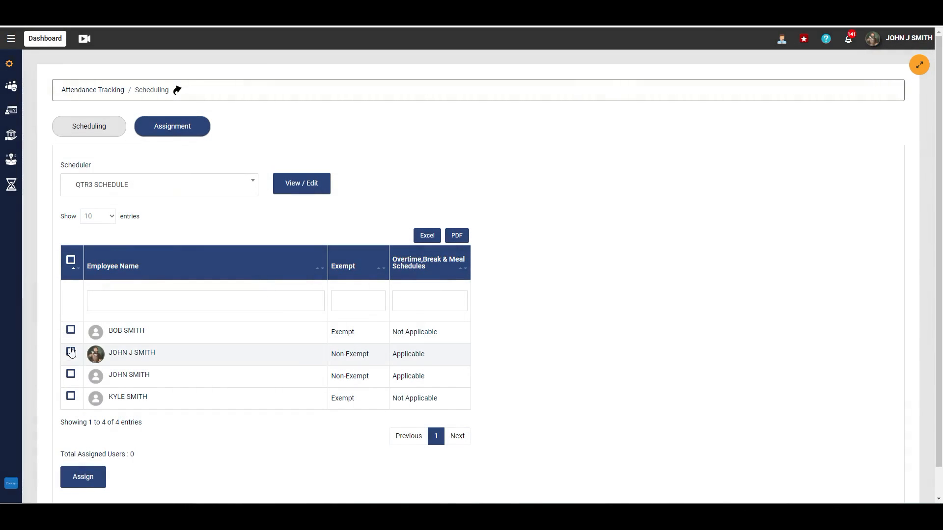
Select all four listed employees, assign them to QTR3 SCHEDULE, and return to the schedule creation calendar.
left_click(71, 330)
left_click(70, 352)
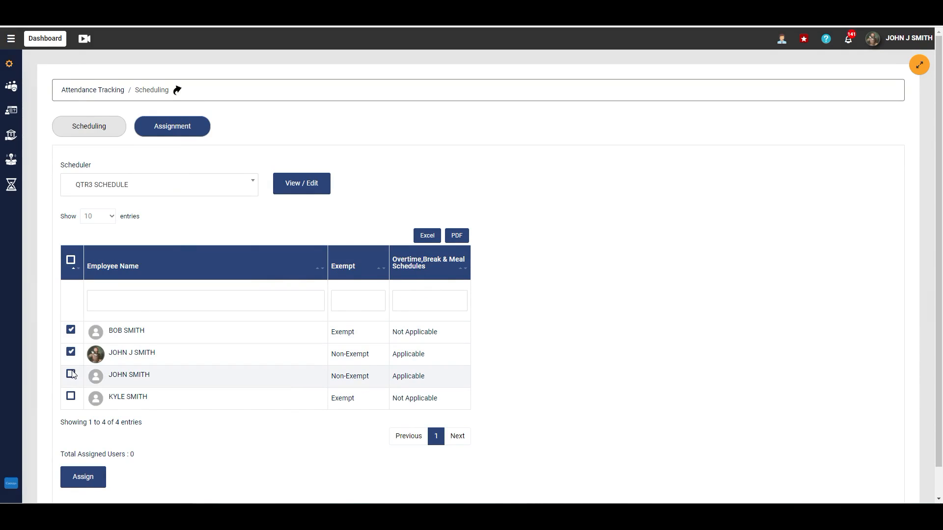
left_click(70, 374)
left_click(83, 477)
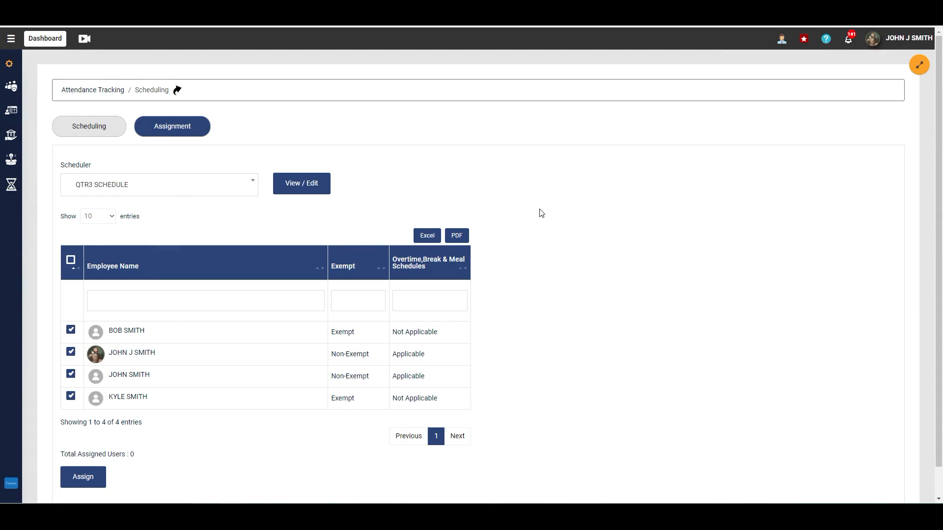
mouse_move(4, 116)
left_click(98, 127)
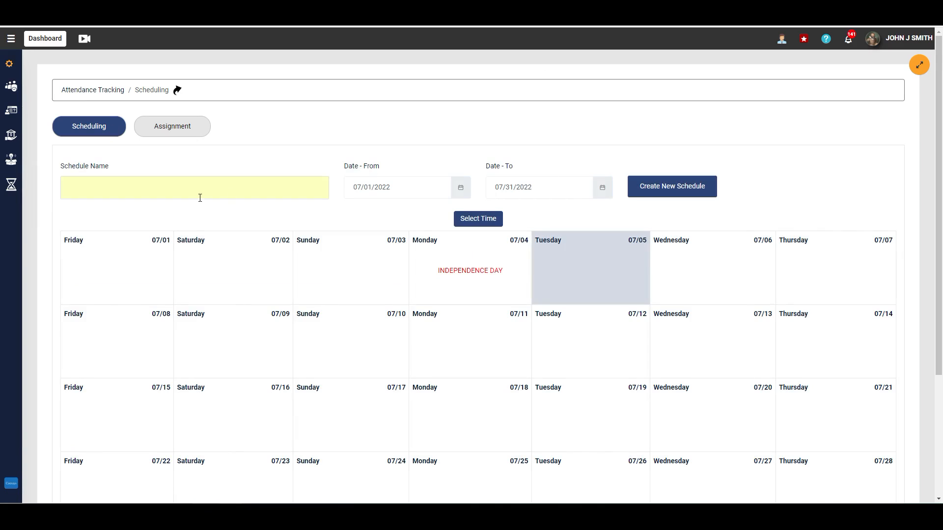